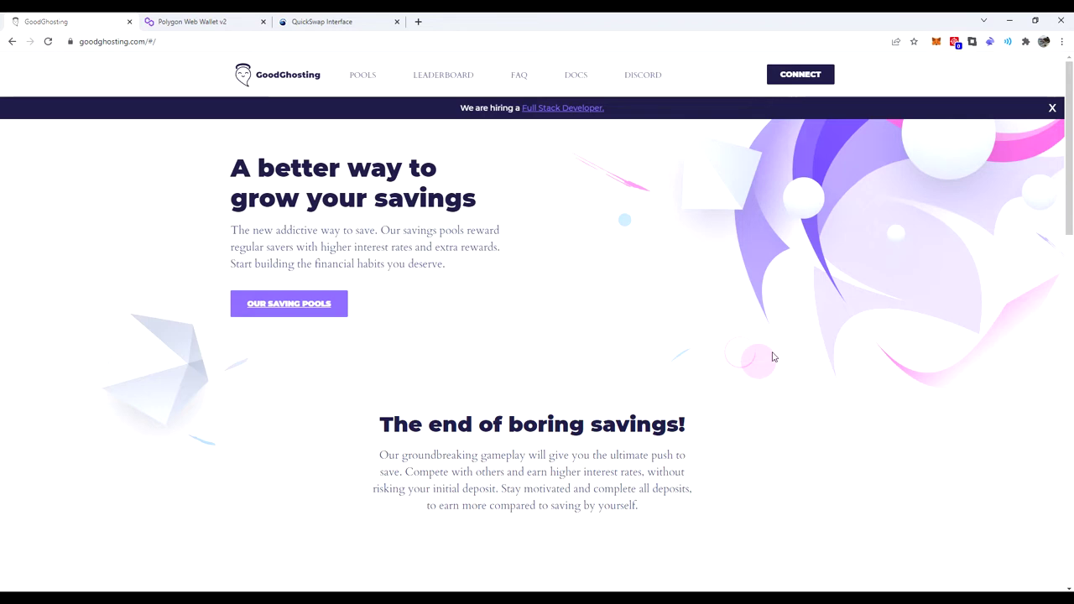
In QuickSwap, submit a swap of the full ETH balance for about 1.99895 DAI
left_click(344, 21)
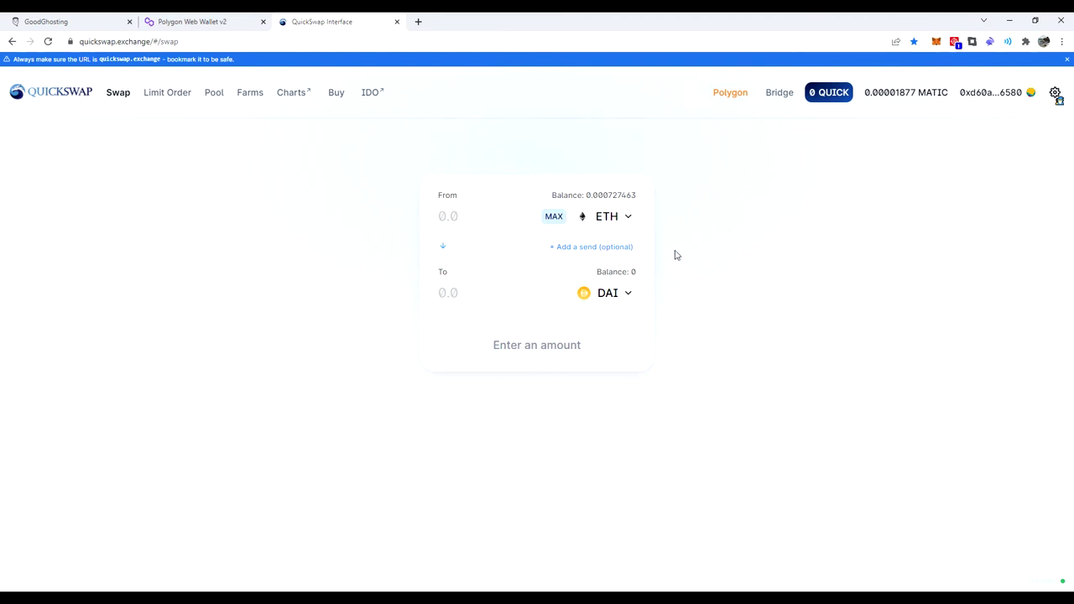
left_click(553, 216)
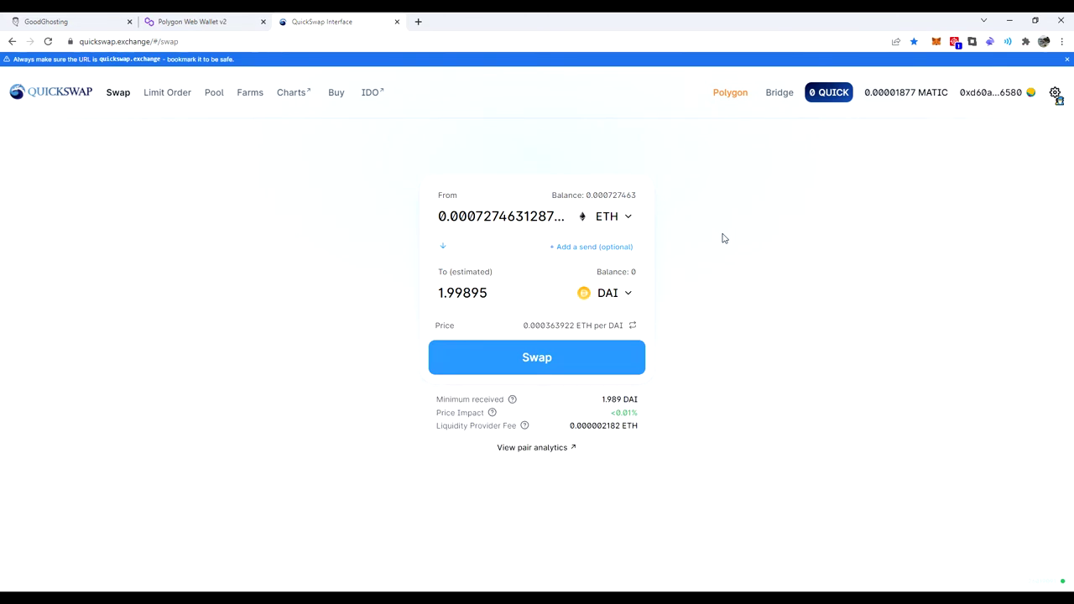
left_click(630, 361)
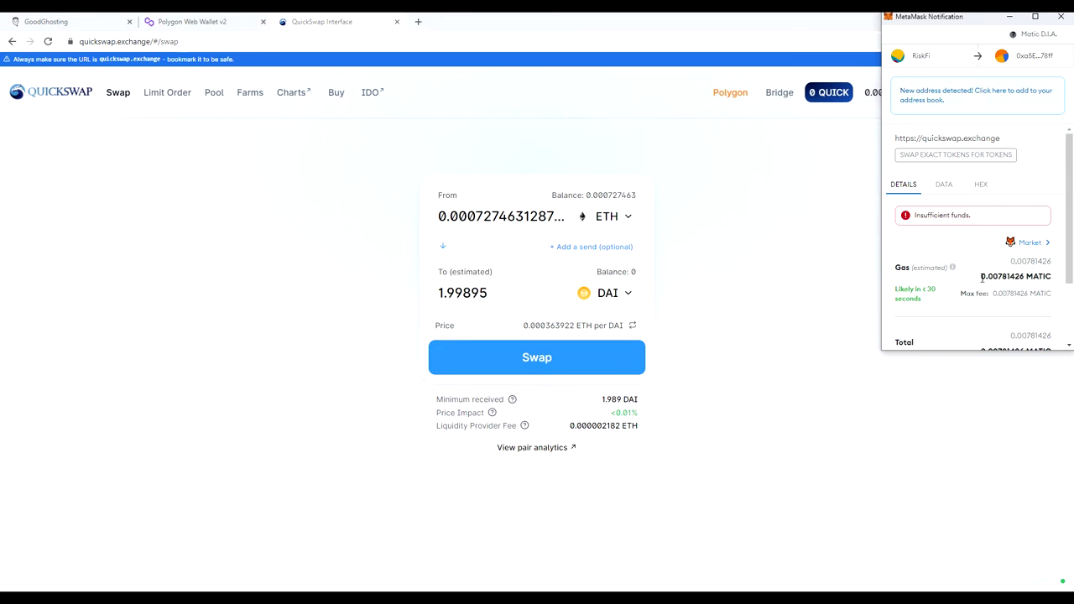
Highlight the 0.00781426 MATIC gas estimate in MetaMask, then bring the browser back to front
left_click_drag(982, 280, 1040, 291)
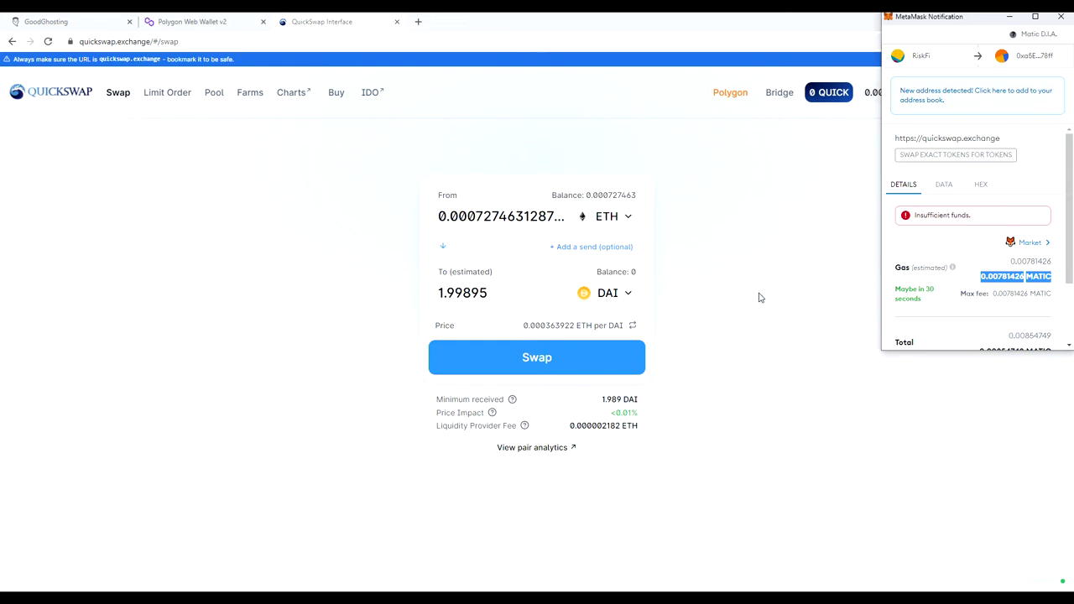
left_click(760, 297)
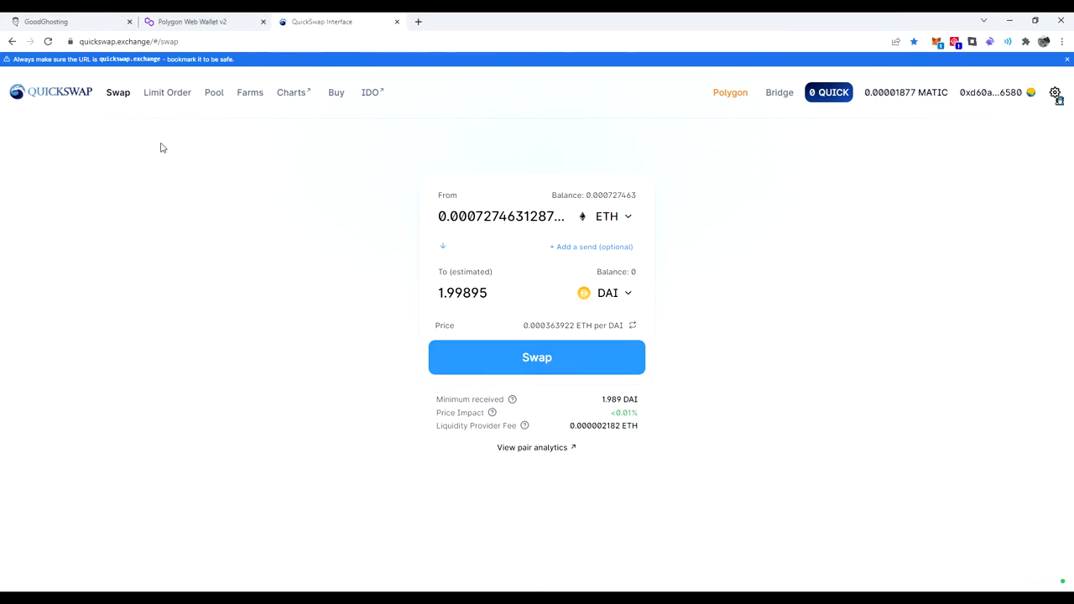
Log in to Polygon Web Wallet with MetaMask, rejecting the pending QuickSwap transaction and signing the login message
left_click(223, 27)
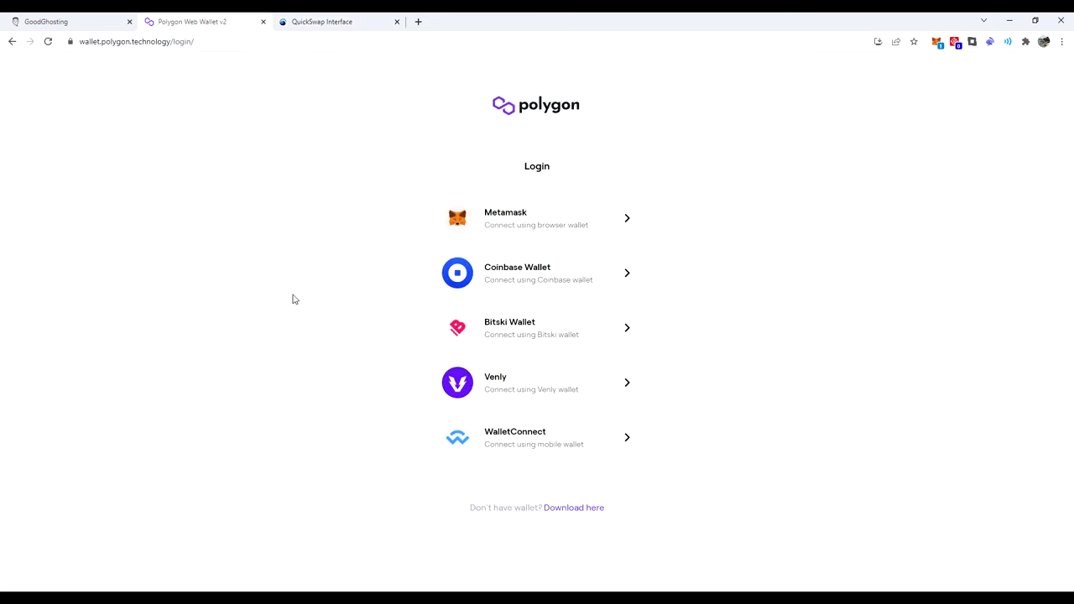
left_click(605, 220)
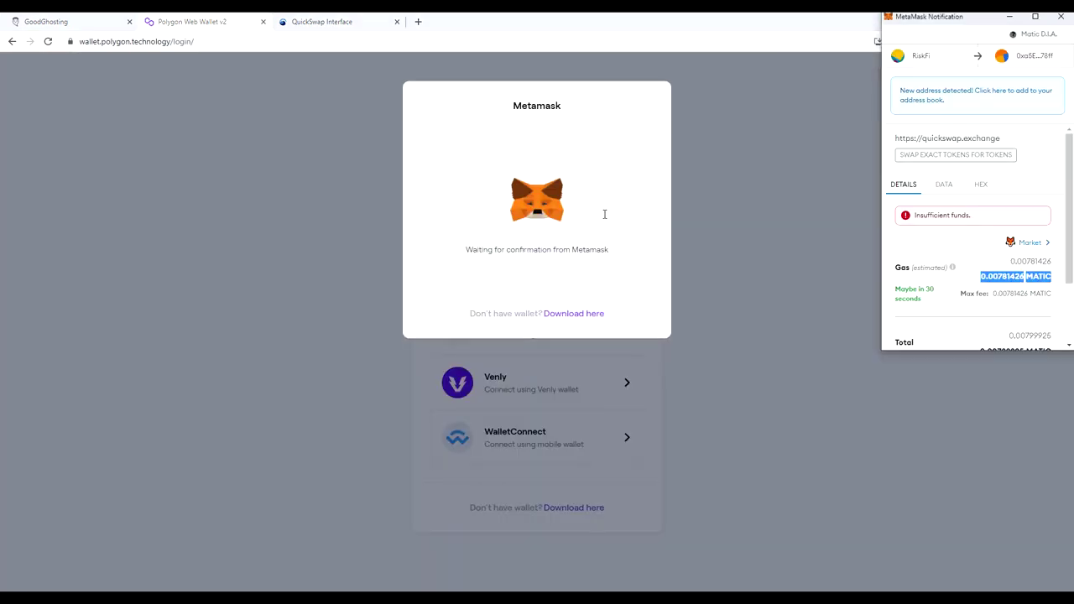
scroll(957, 316, "down", 2)
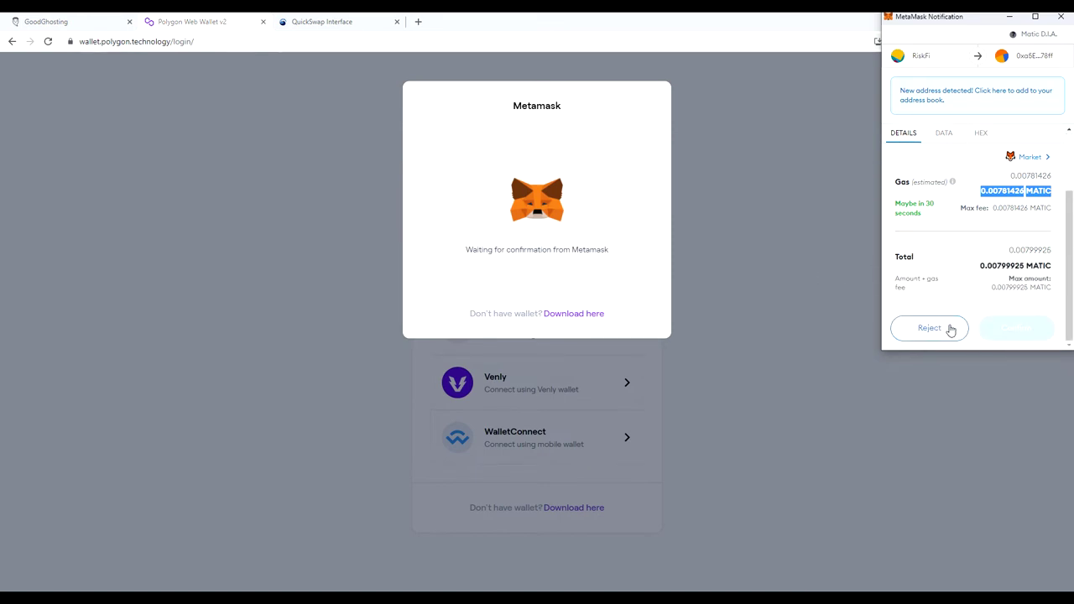
left_click(949, 329)
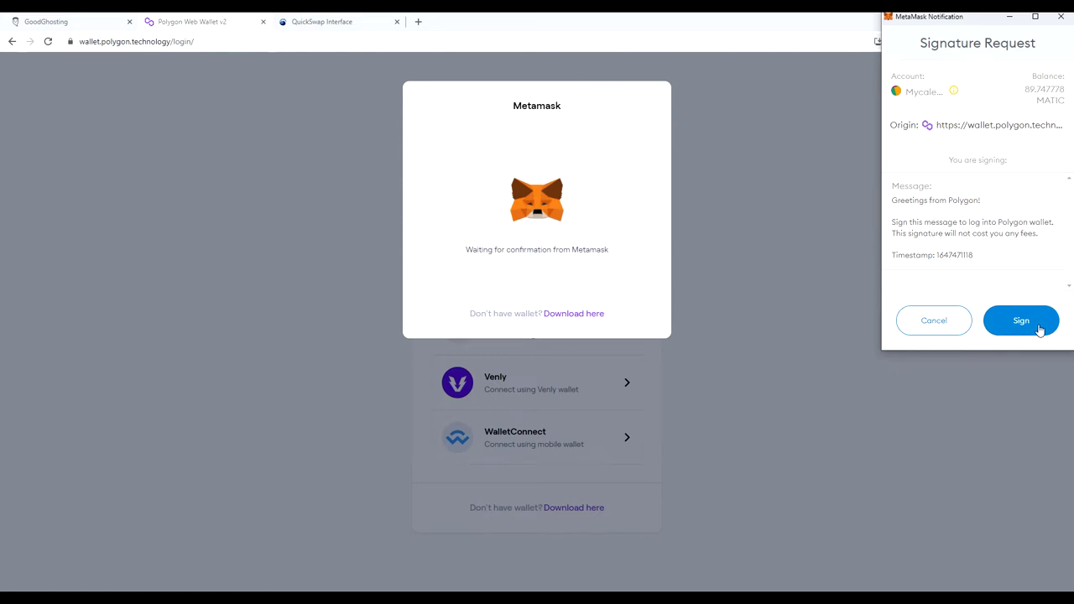
left_click(1039, 327)
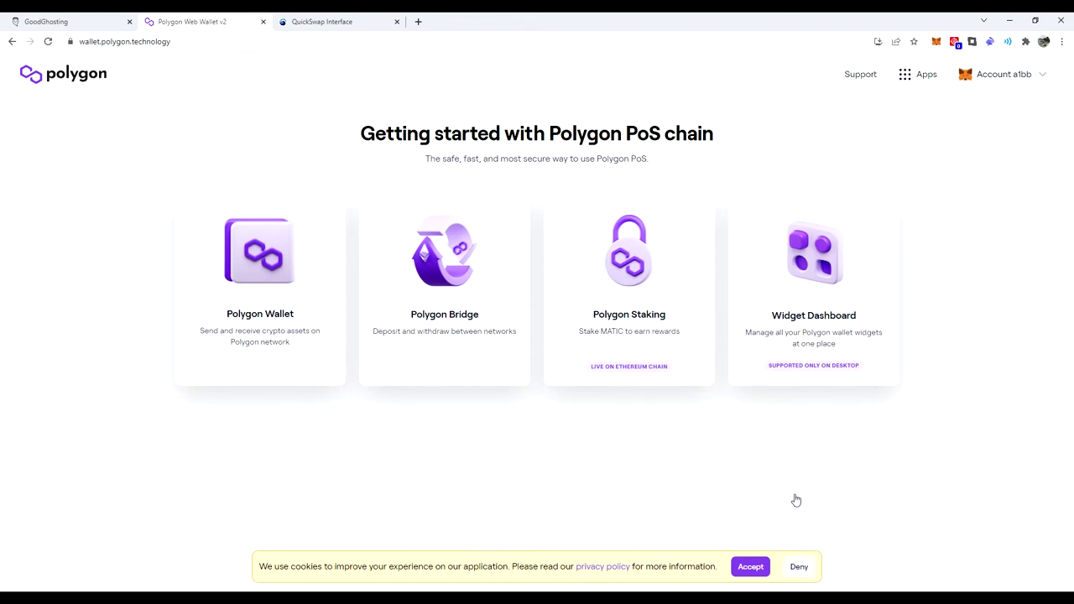
Decline cookies and open the Polygon Wallet to check its 0.0000 MATIC balance
left_click(800, 564)
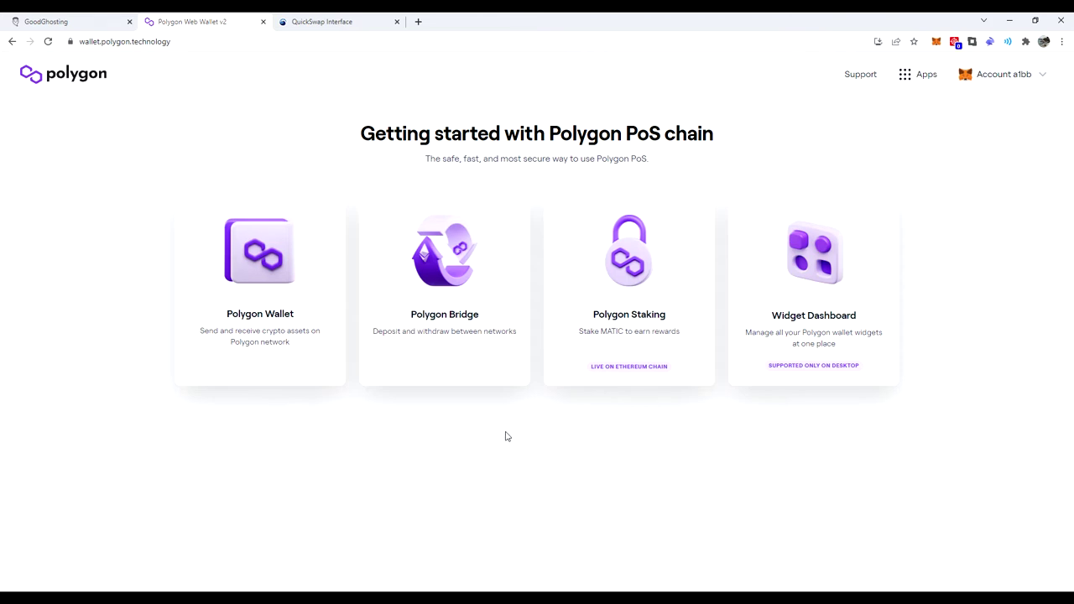
left_click(275, 280)
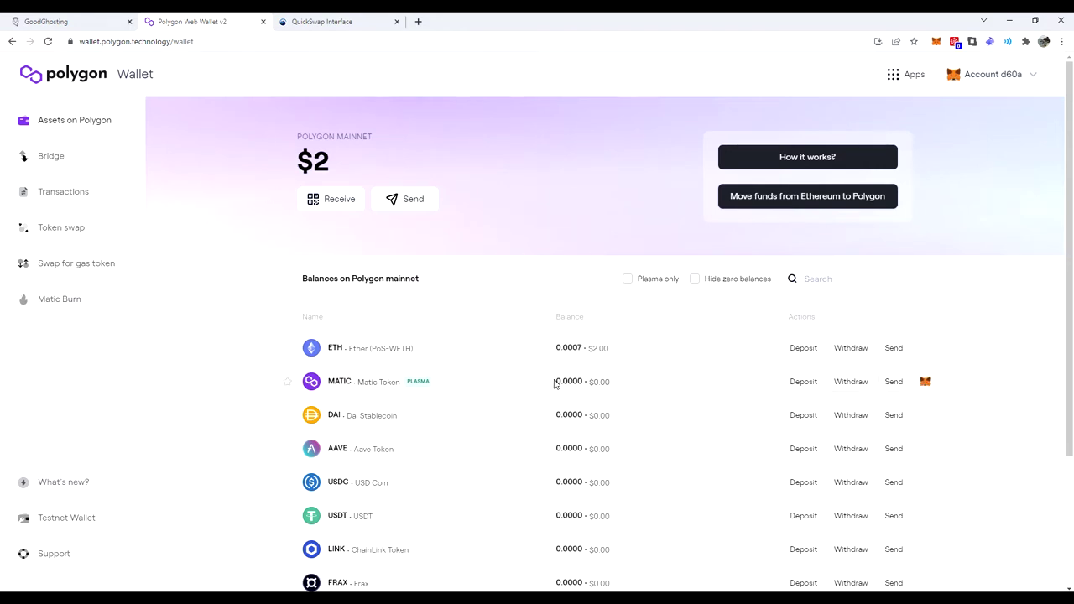
left_click_drag(556, 381, 588, 384)
left_click(560, 396)
left_click(55, 270)
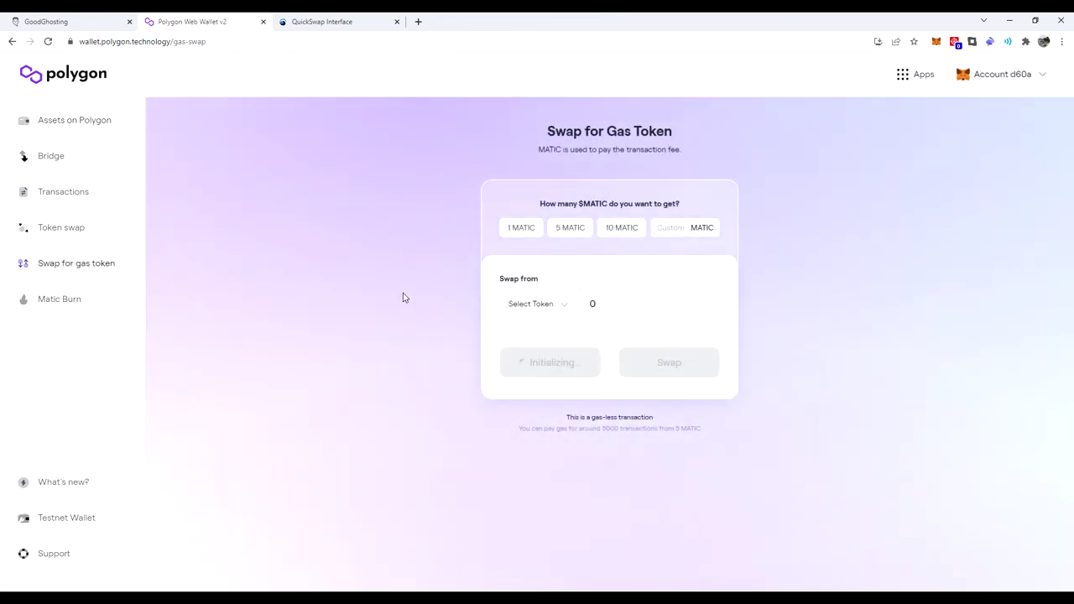
Choose Ether (PoS-WETH) as the source token and request 1 MATIC
left_click(549, 313)
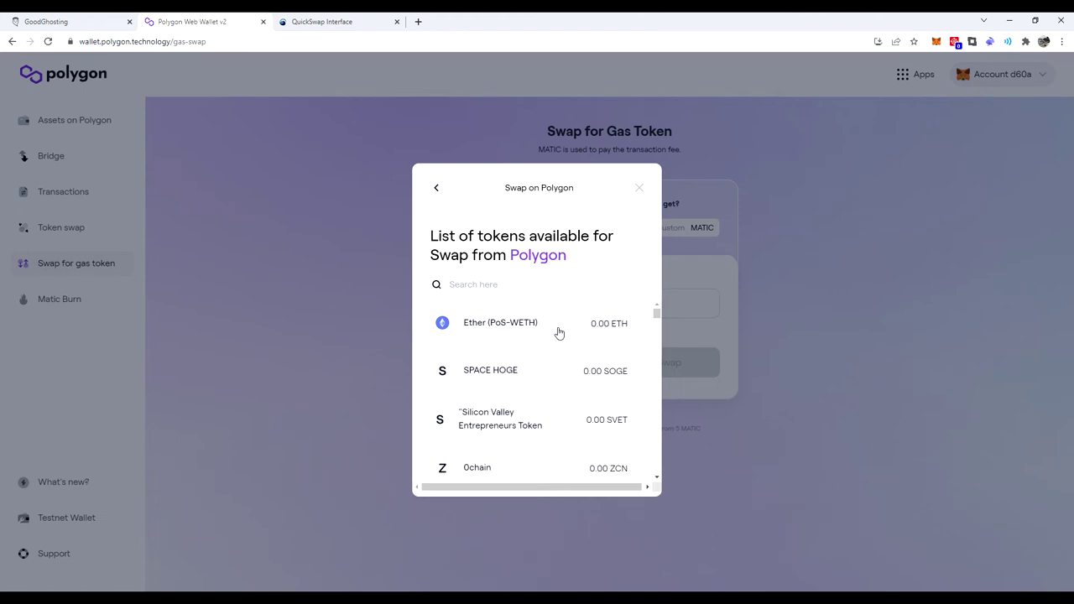
left_click(559, 333)
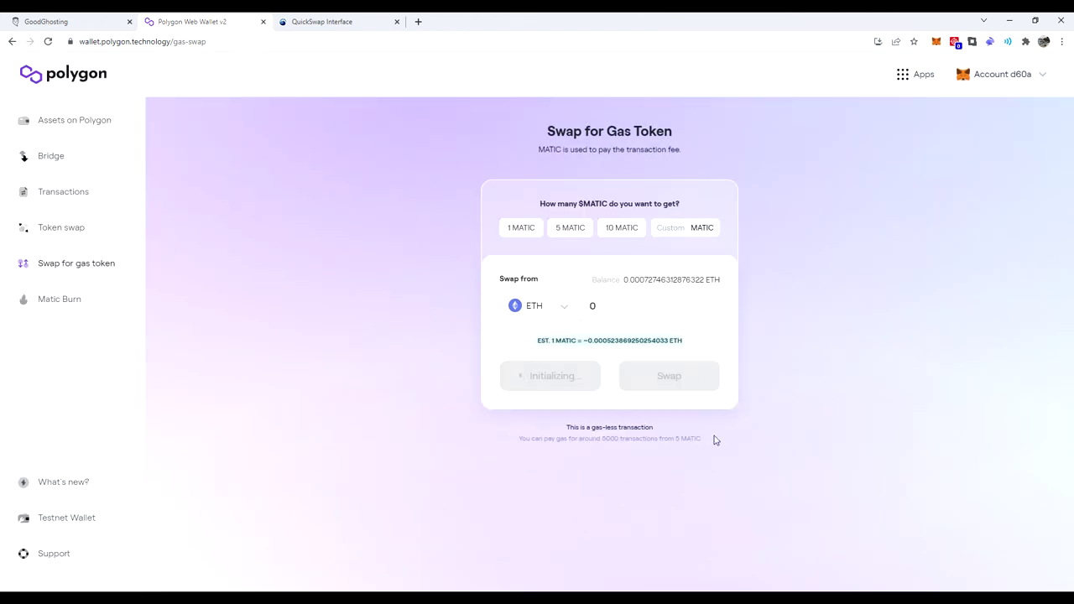
left_click_drag(710, 446, 522, 448)
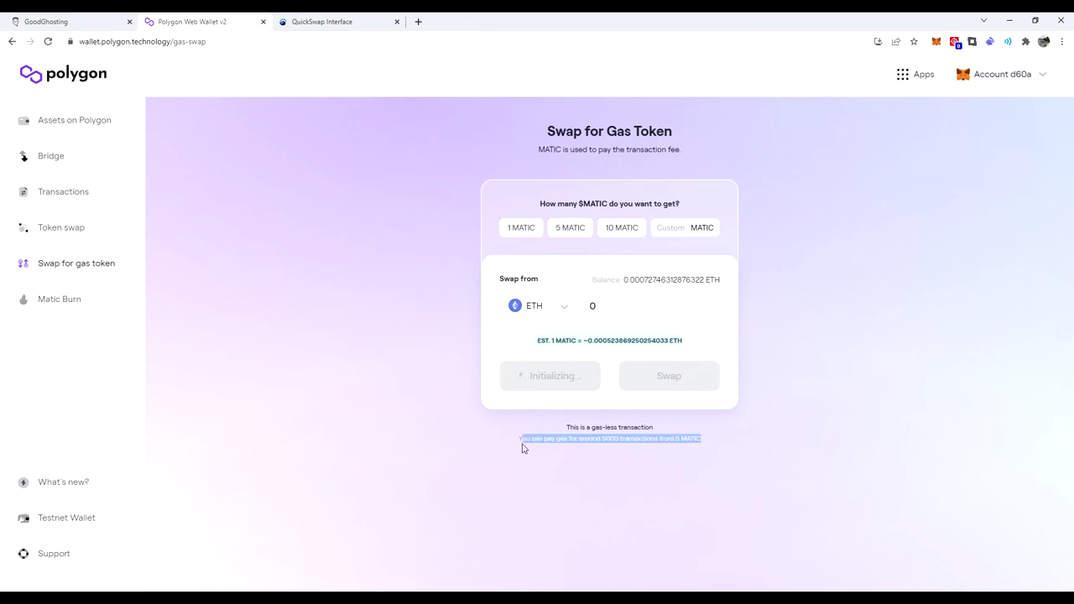
left_click(603, 452)
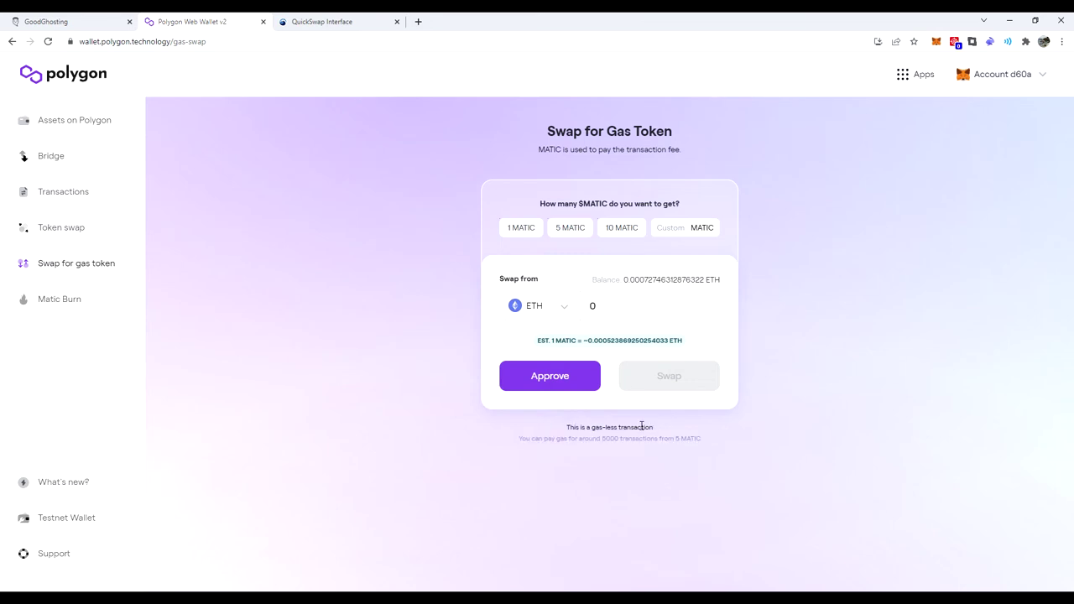
left_click(526, 231)
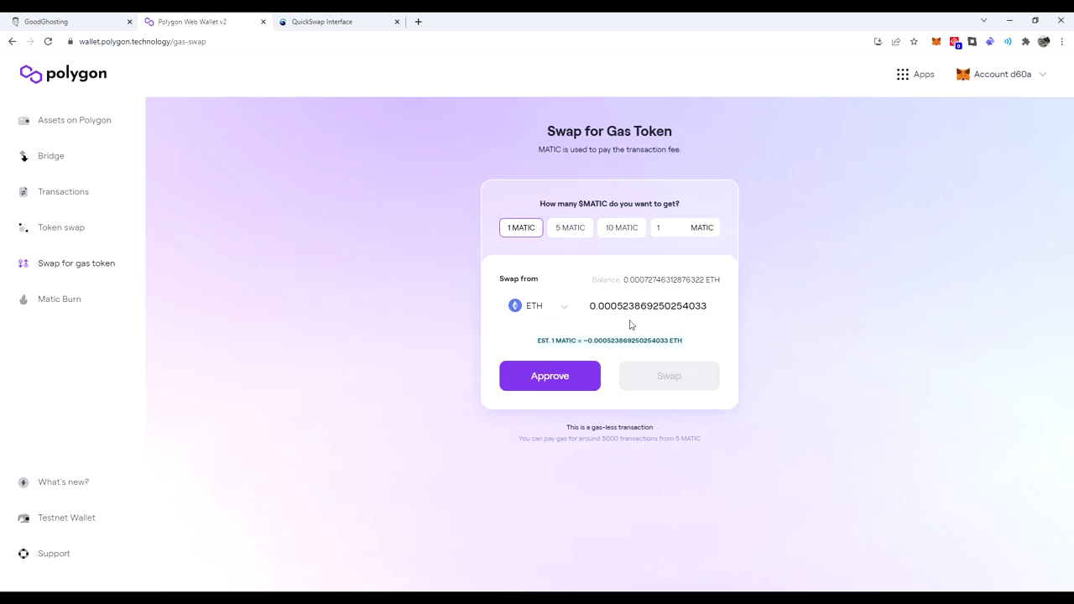
Approve spending about 0.000524 ETH for the 1 MATIC swap and sign it in MetaMask
left_click(582, 382)
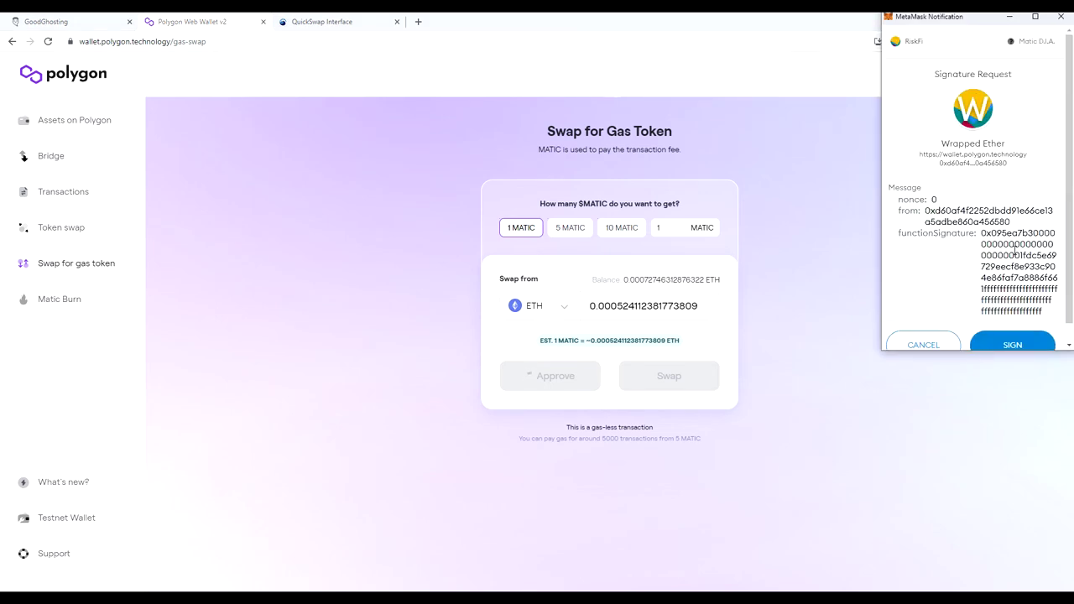
scroll(1012, 251, "down", 1)
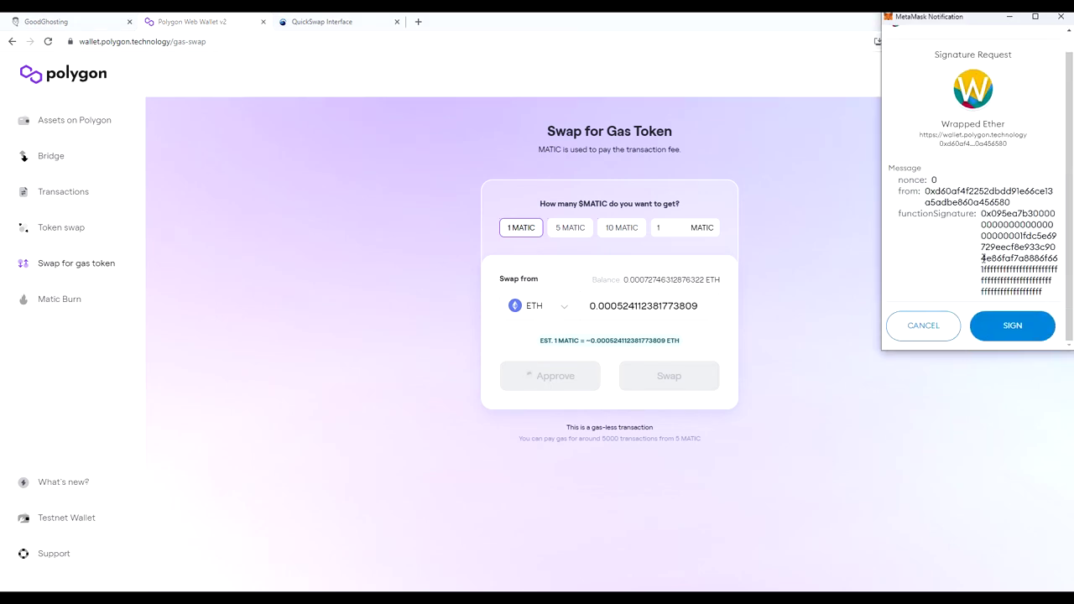
left_click(991, 331)
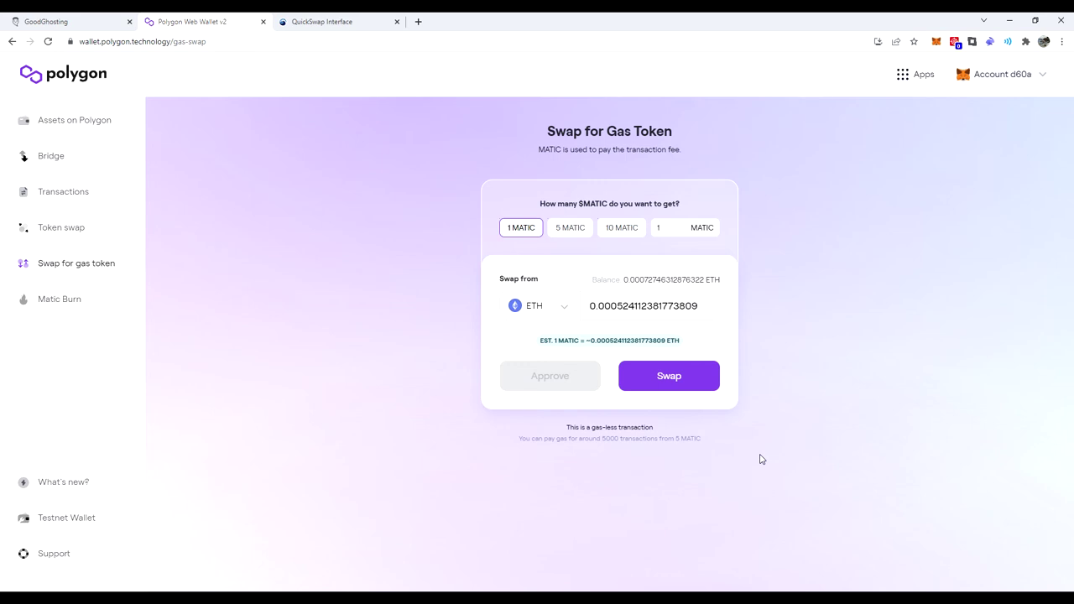
Swap ETH for 1 MATIC by signing the GasSwap request, then dismiss the completion message
left_click(704, 383)
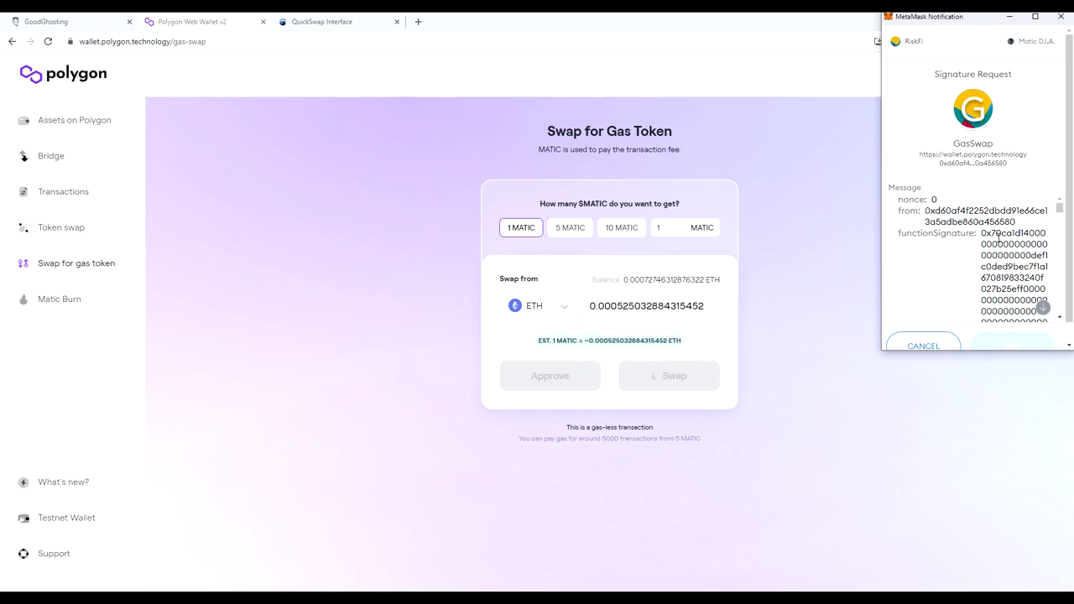
scroll(989, 256, "down", 6)
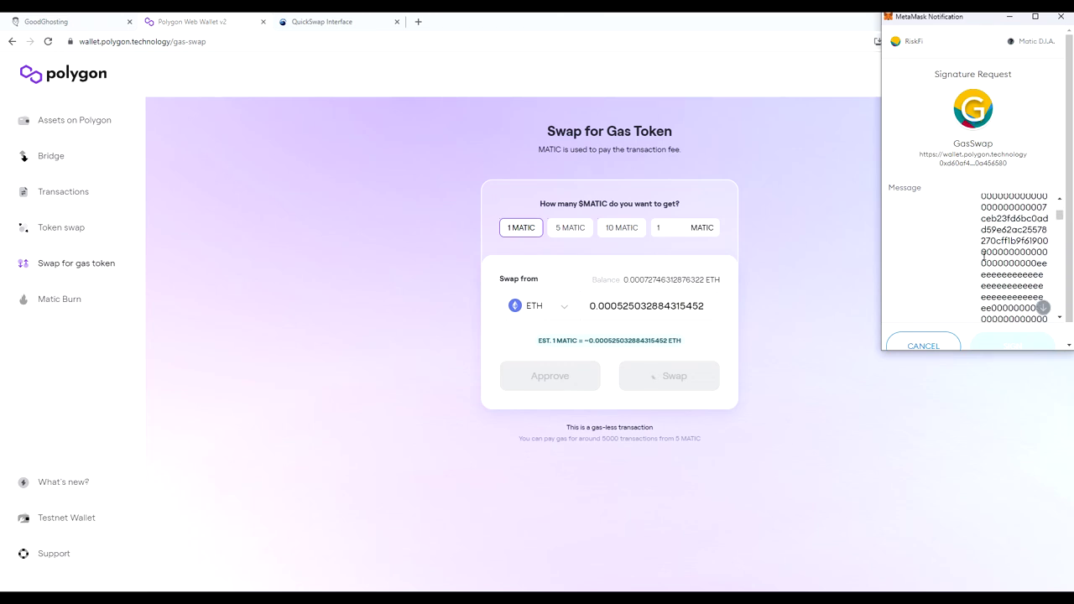
scroll(983, 260, "down", 10)
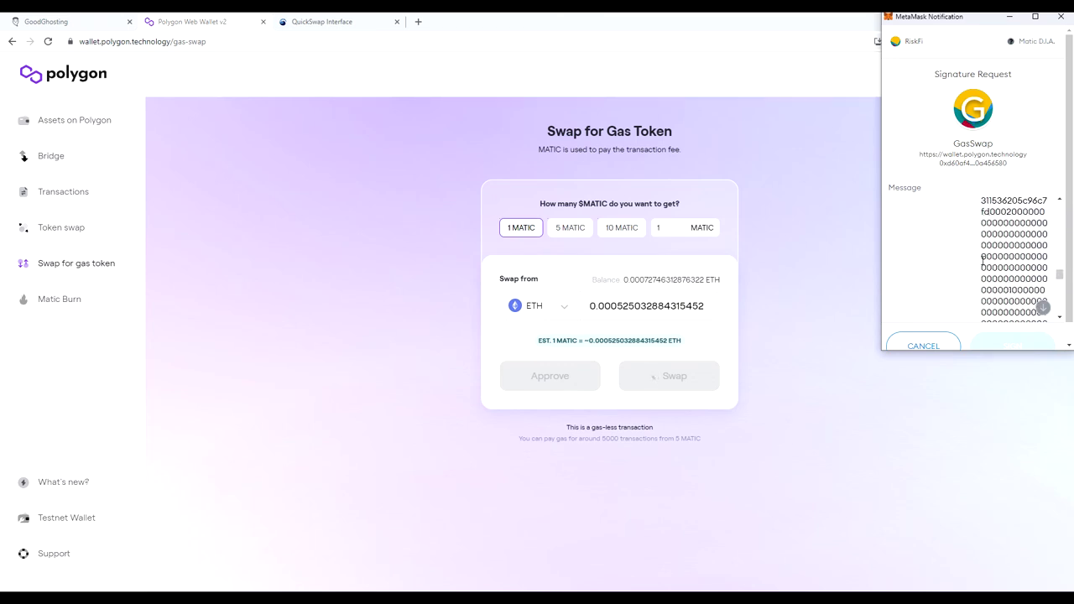
scroll(983, 265, "down", 10)
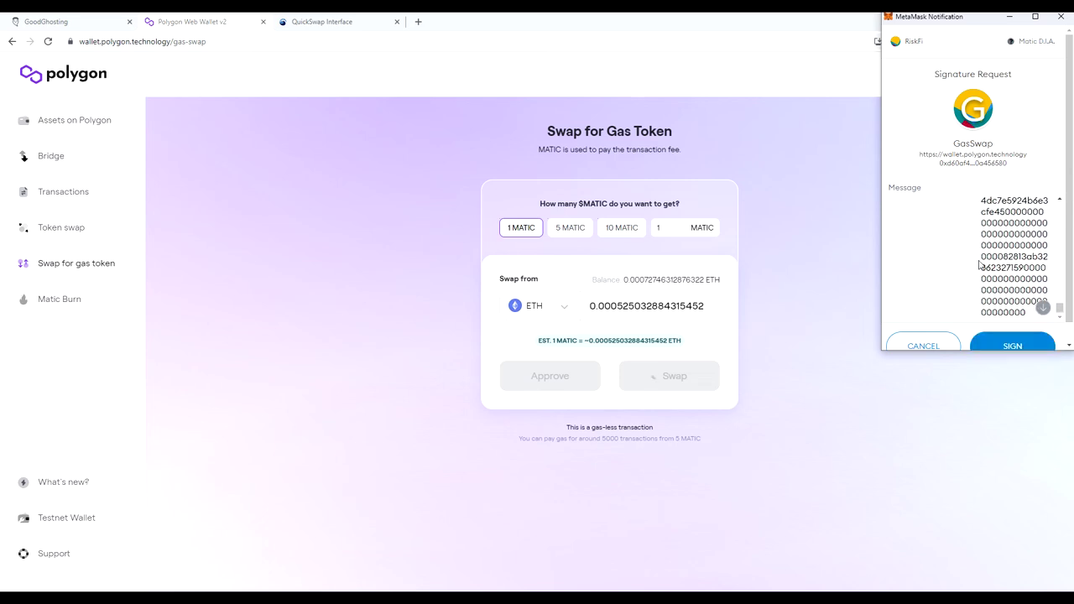
scroll(988, 280, "down", 2)
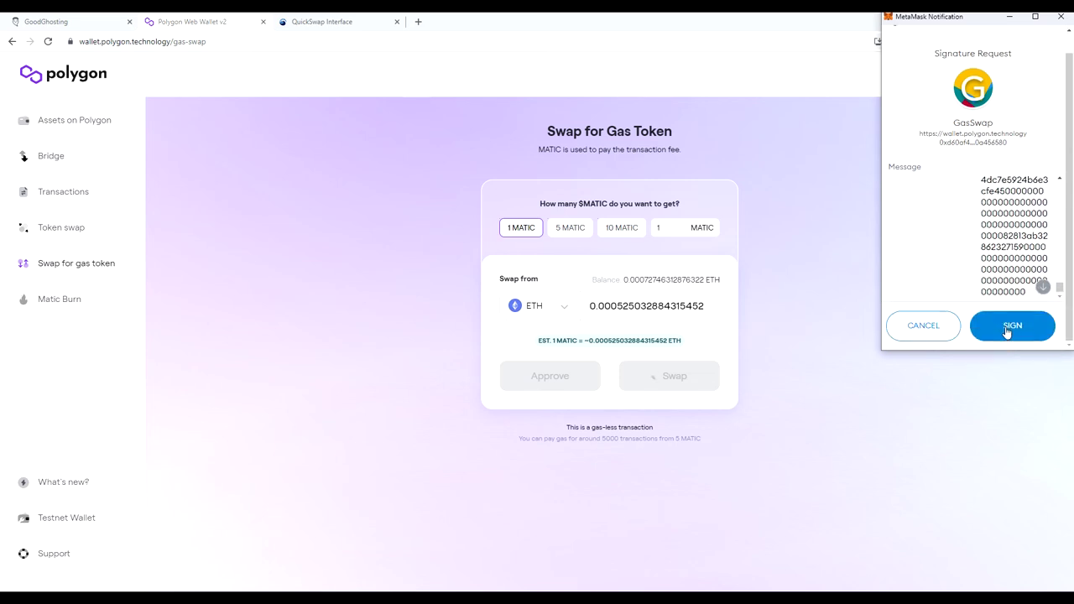
left_click(1010, 328)
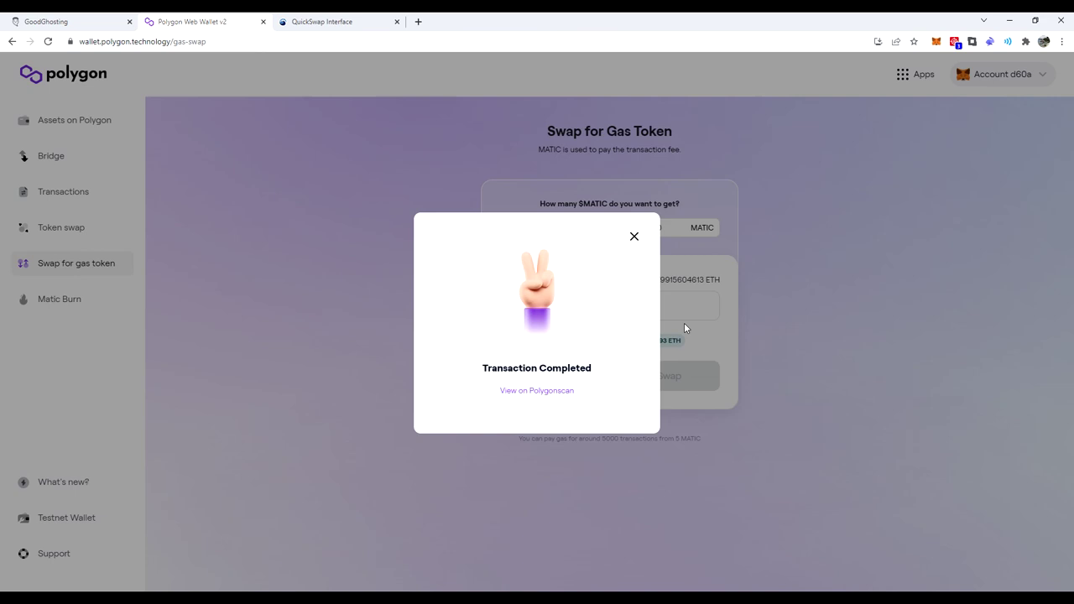
left_click(634, 237)
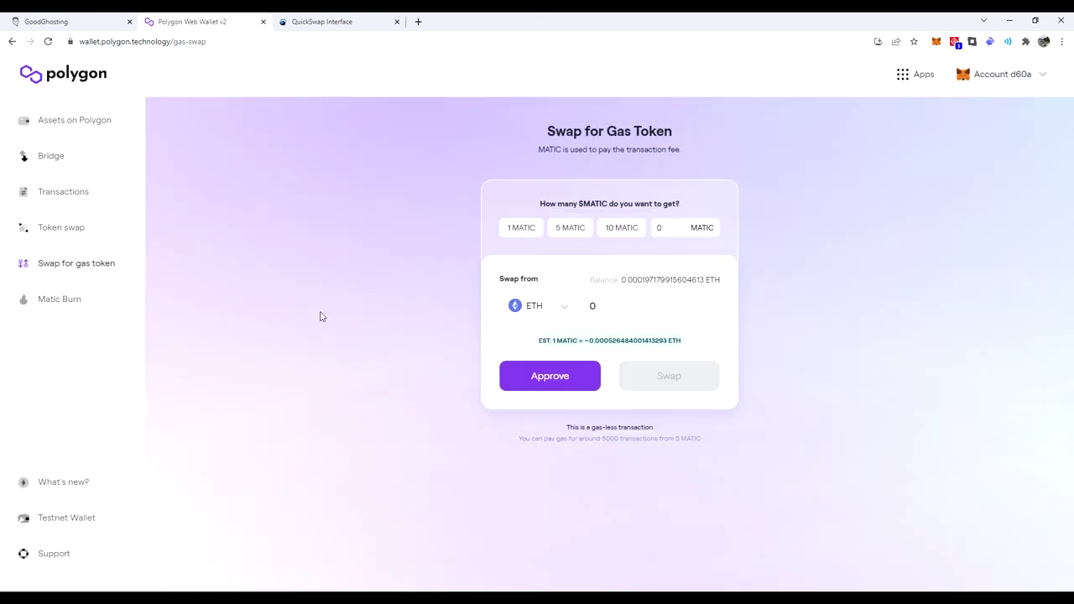
Open Assets on Polygon to see 1.0085 MATIC and 0.0002 ETH
left_click(83, 128)
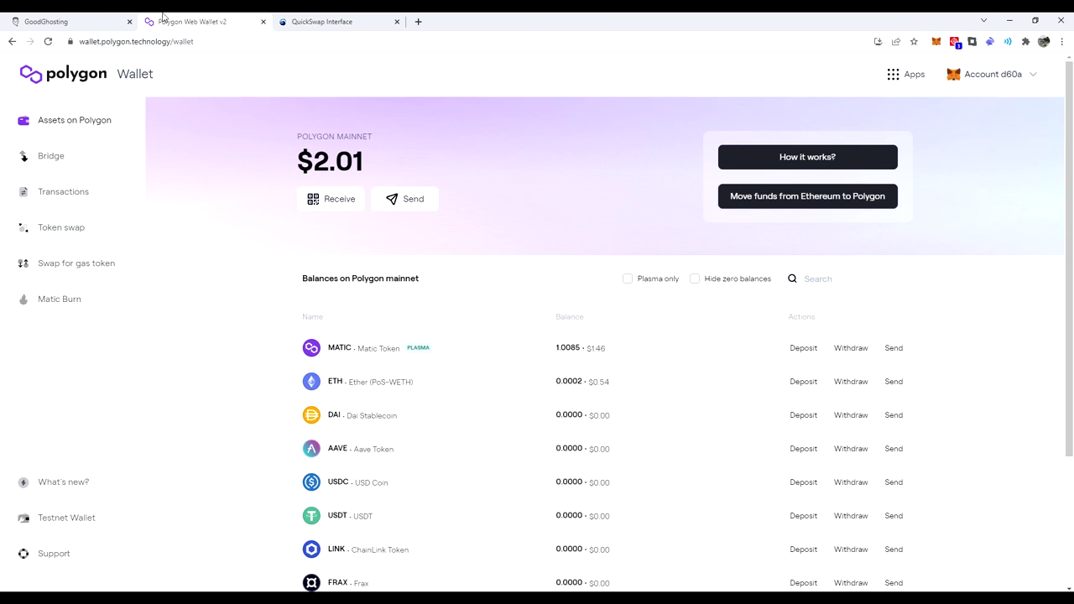
Switch back to the GoodGhosting savings landing page tab
left_click(52, 20)
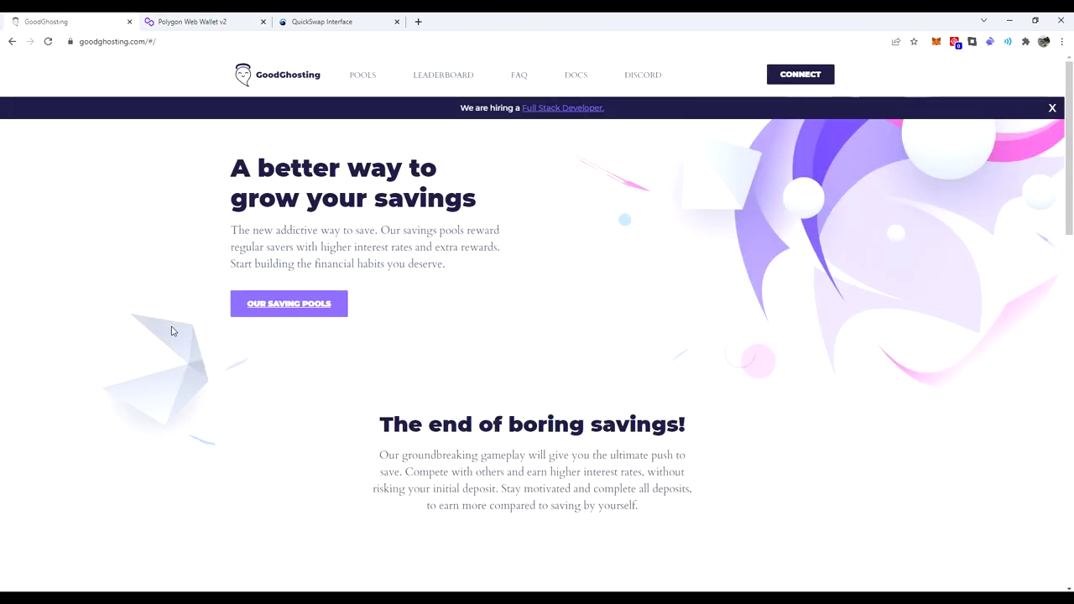